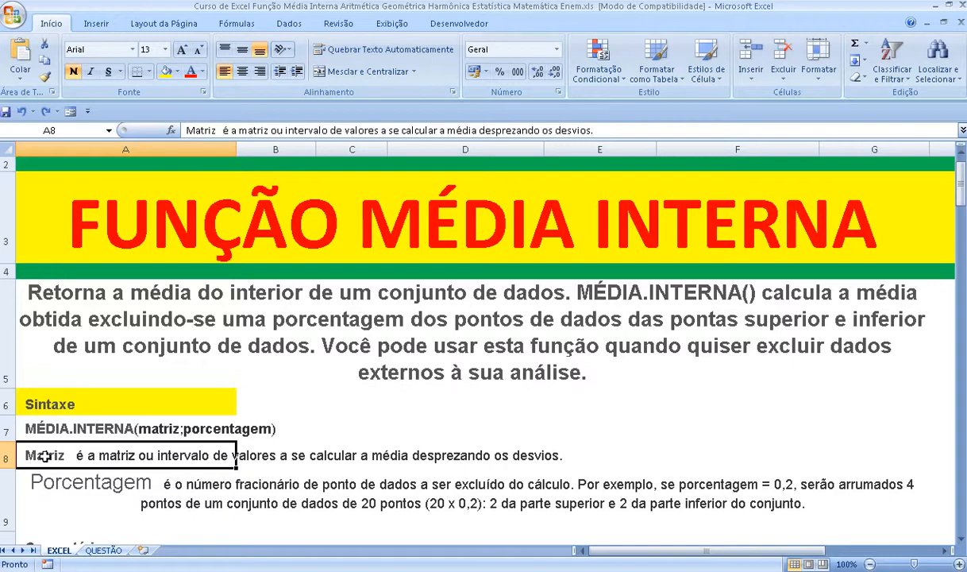
Step: Review the MÉDIA.INTERNA syntax and comments on the EXCEL sheet, increasing row 12's height to fit its full text
{"action": "left_click", "coordinate": [46, 486]}
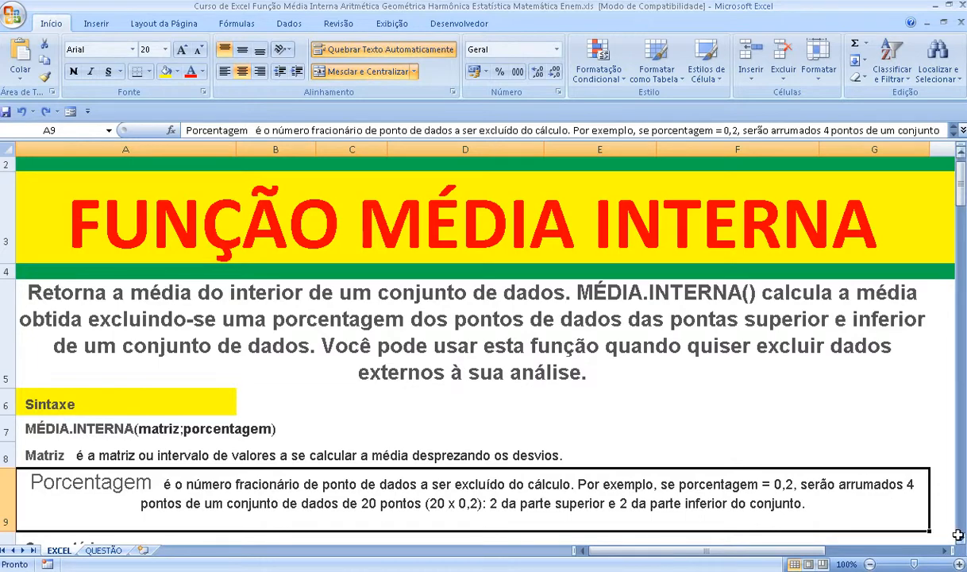
{"action": "scroll", "coordinate": [959, 536], "scroll_direction": "down", "scroll_amount": 1}
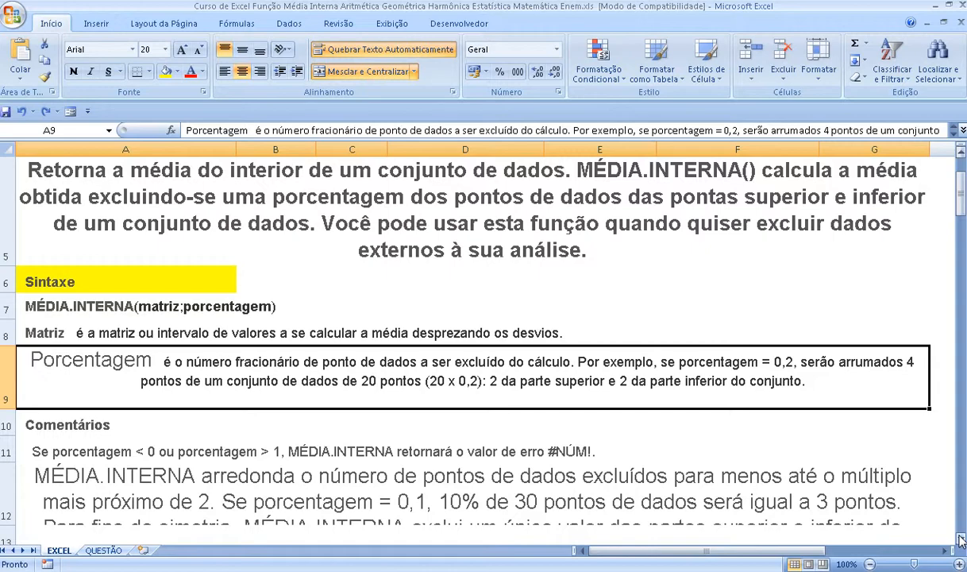
{"action": "left_click", "coordinate": [959, 537]}
{"action": "left_click_drag", "start_coordinate": [5, 416], "coordinate": [5, 490]}
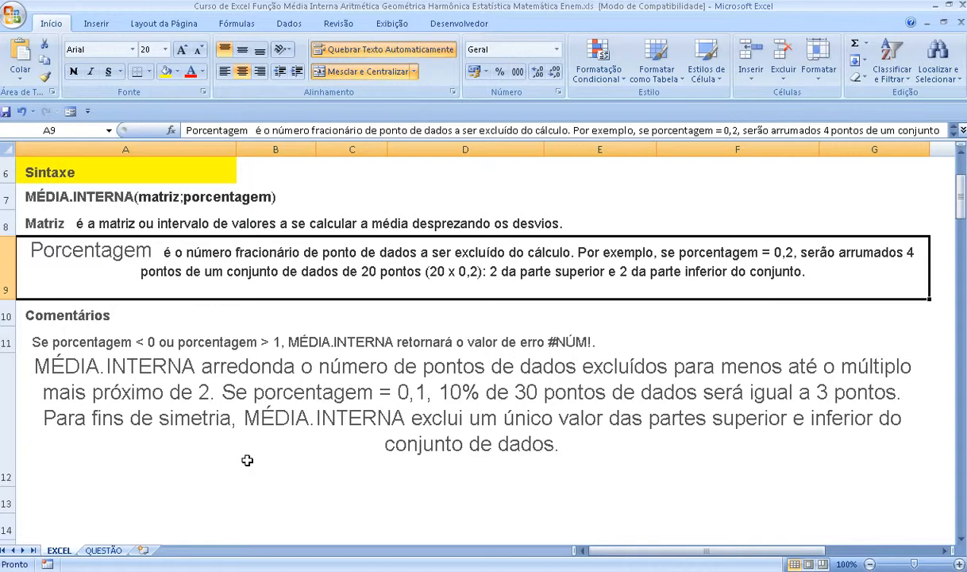
{"action": "scroll", "coordinate": [920, 512], "scroll_direction": "down", "scroll_amount": 1}
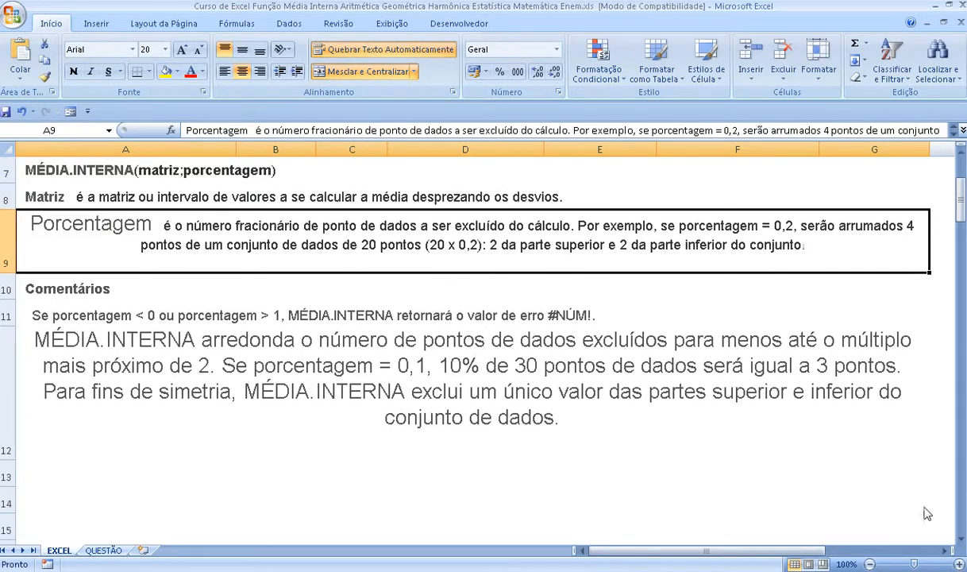
{"action": "scroll", "coordinate": [922, 512], "scroll_direction": "up", "scroll_amount": 2}
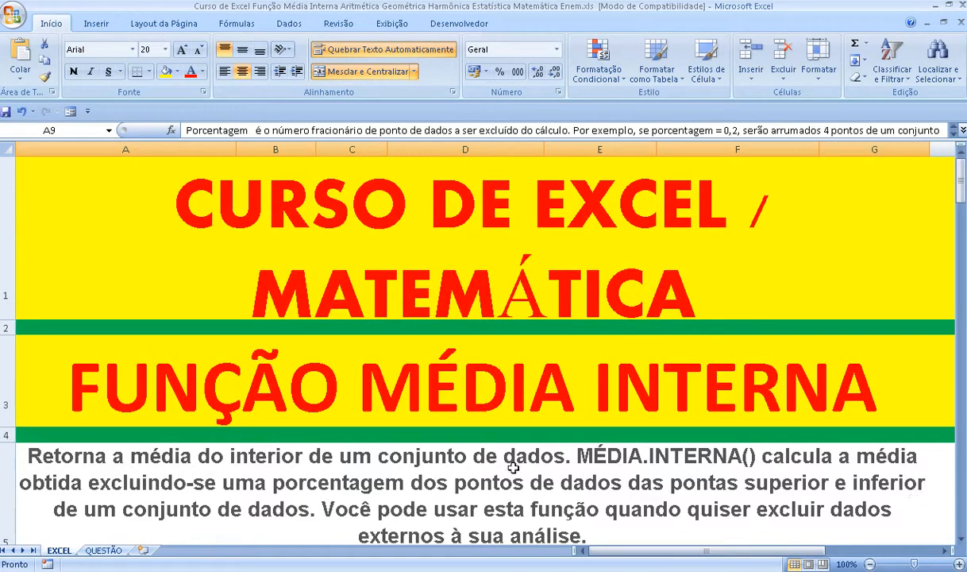
Step: Open the QUESTÃO sheet and fill the description cell E2 with yellow
{"action": "left_click", "coordinate": [107, 550]}
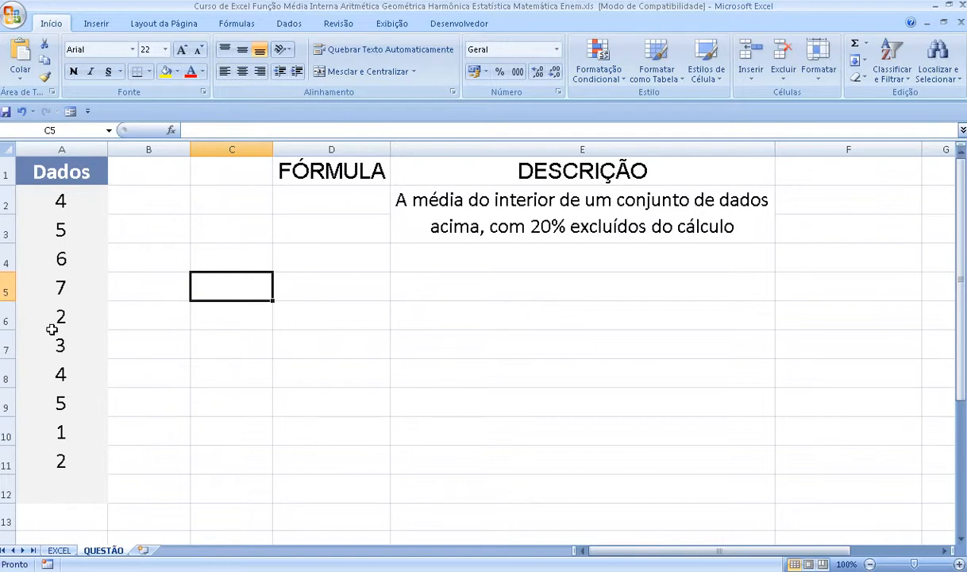
{"action": "left_click", "coordinate": [391, 202]}
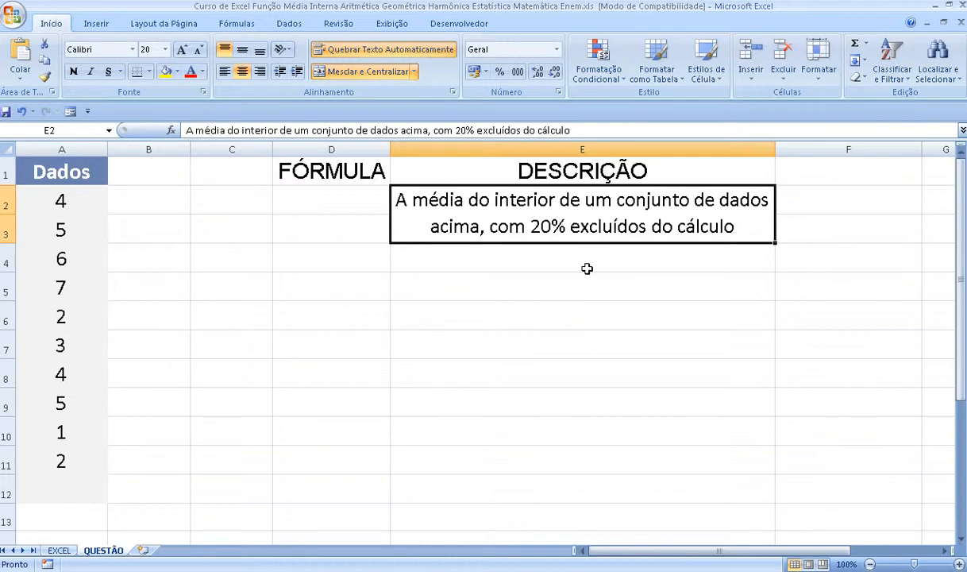
{"action": "left_click", "coordinate": [166, 72]}
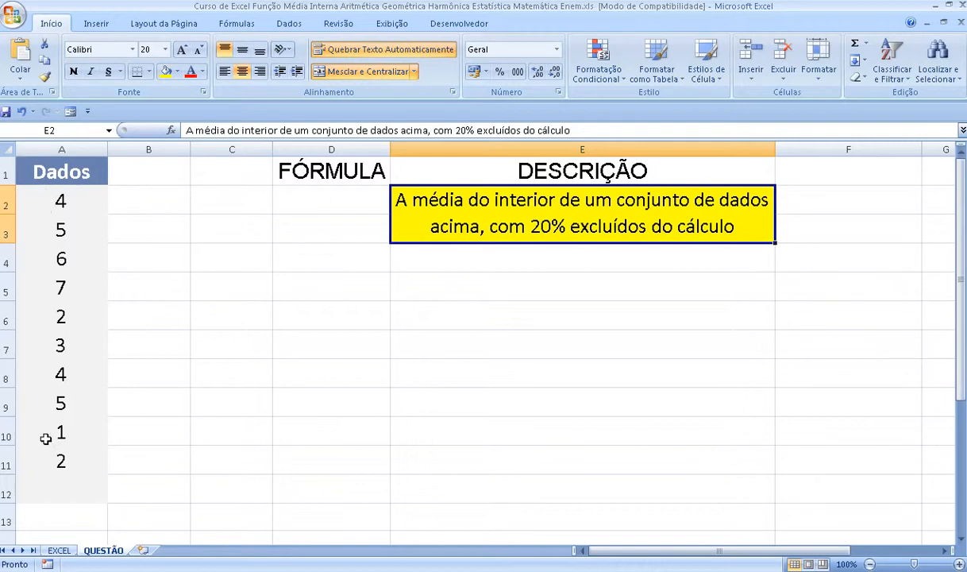
Step: Enter the formula =MÉDIA.INTERNA(A2:A11;20) in cell D2
{"action": "left_click", "coordinate": [350, 204]}
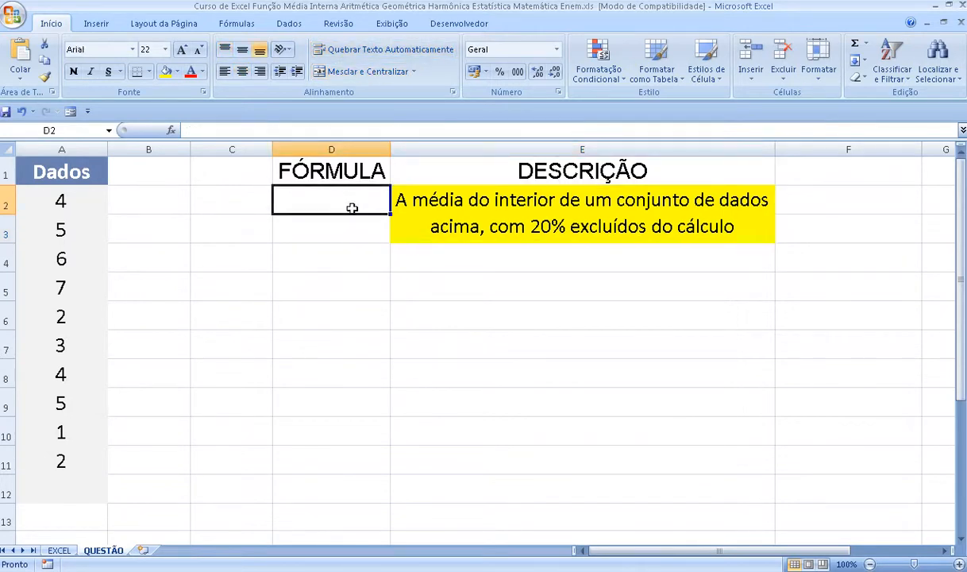
{"action": "type", "text": "=M"}
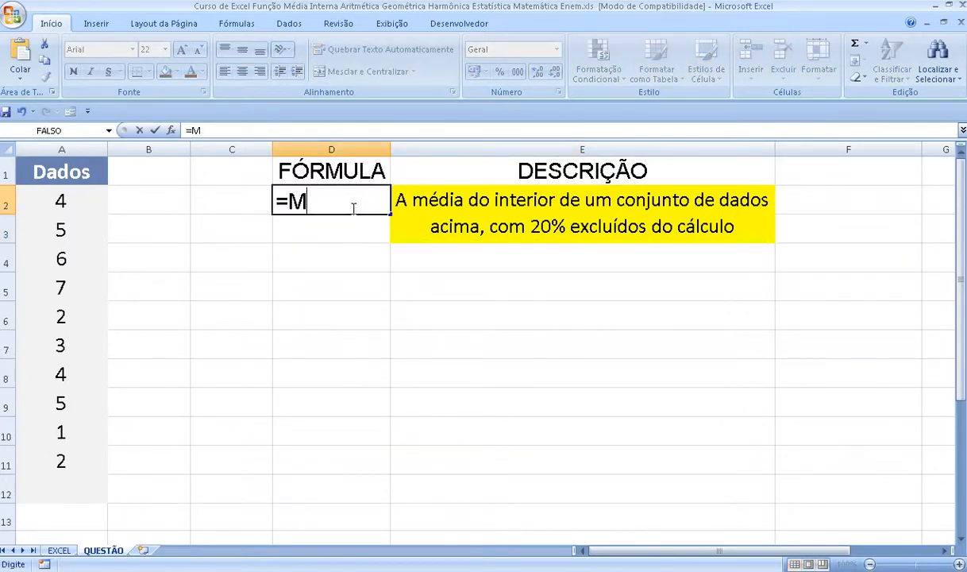
{"action": "type", "text": "ÉDIA"}
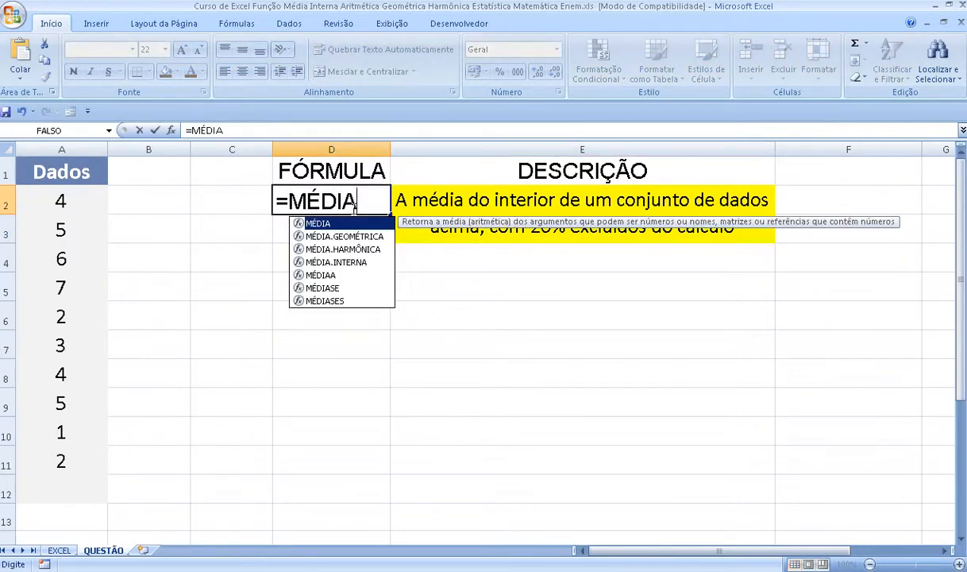
{"action": "type", "text": "."}
{"action": "left_click", "coordinate": [359, 249]}
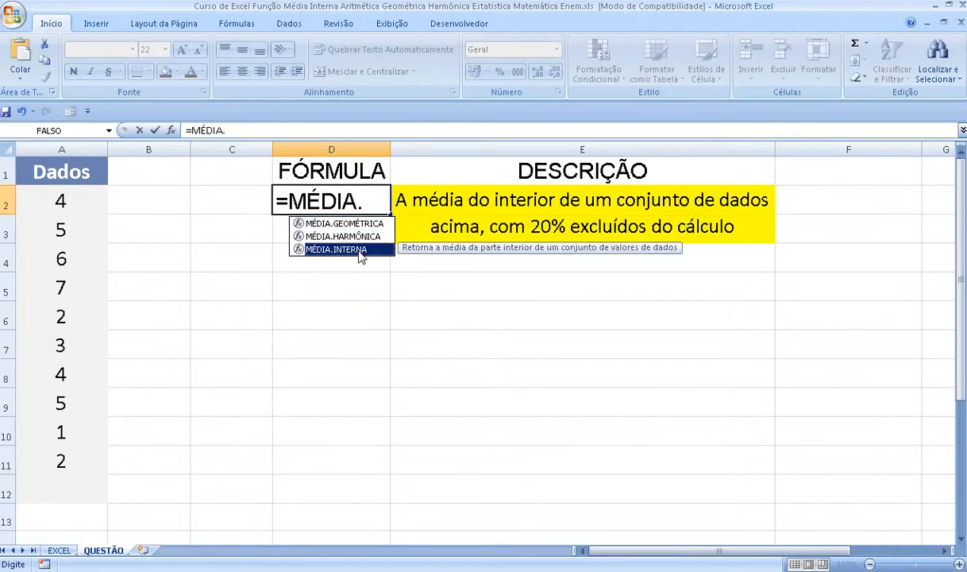
{"action": "double_click", "coordinate": [359, 250]}
{"action": "left_click_drag", "start_coordinate": [87, 203], "coordinate": [79, 463]}
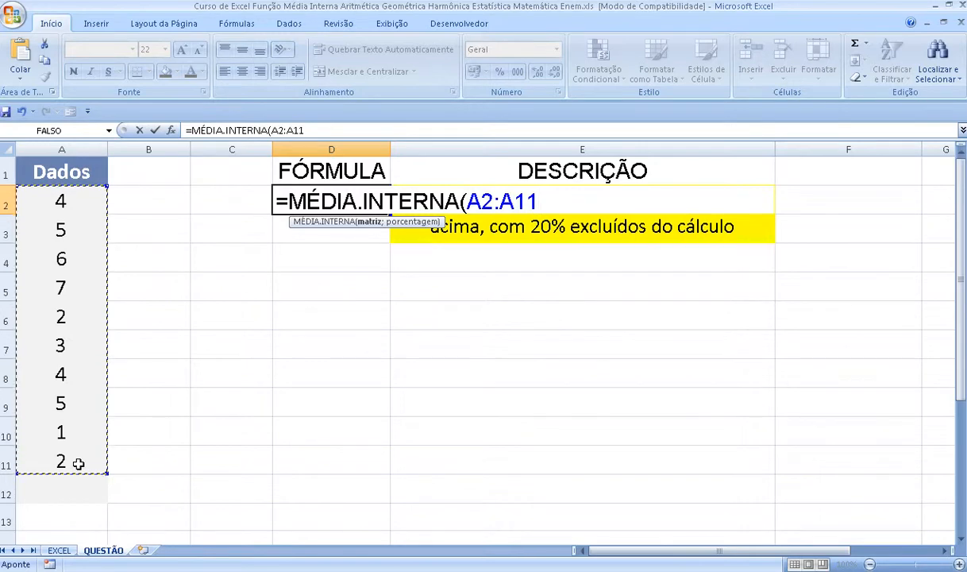
{"action": "type", "text": ";"}
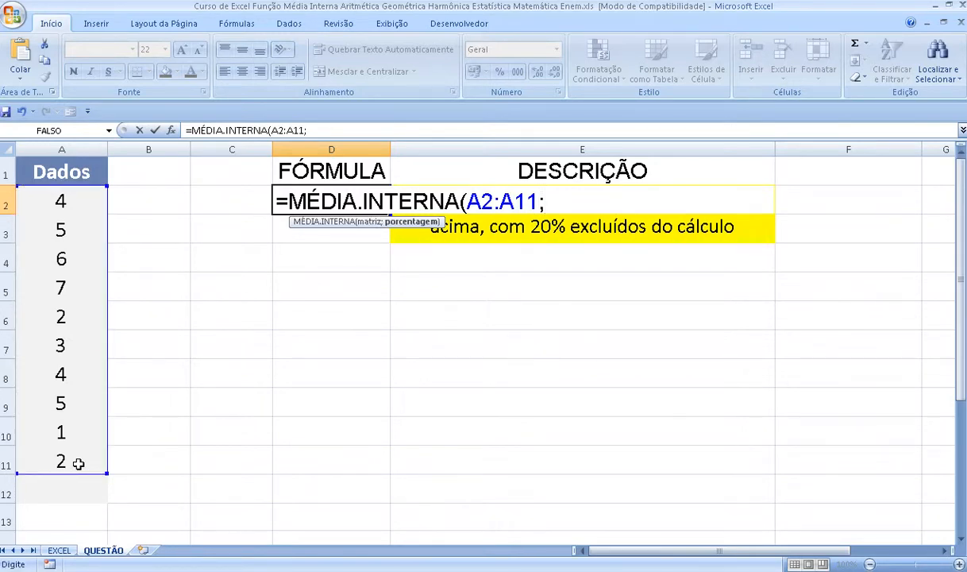
{"action": "type", "text": "20)"}
{"action": "key", "text": "Return"}
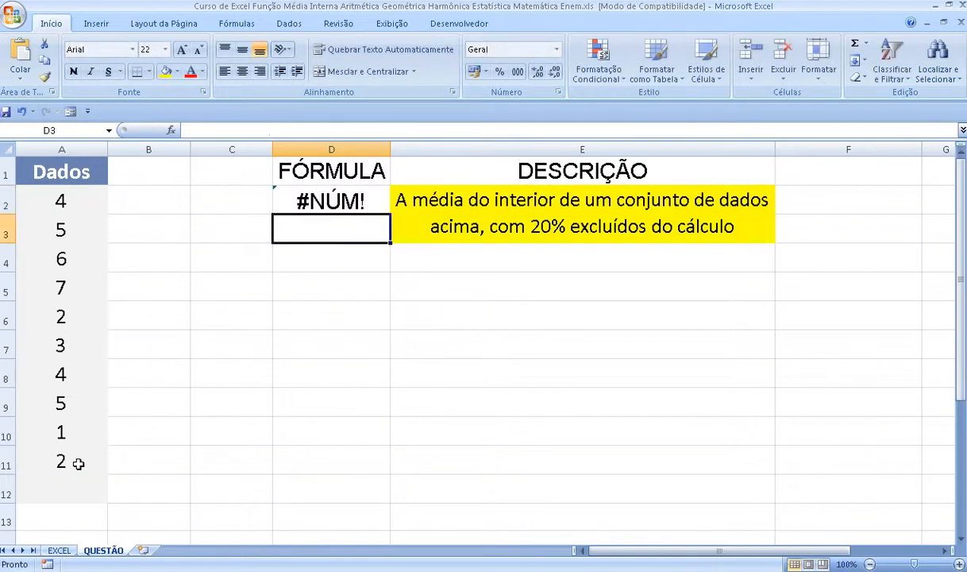
Step: Change the percentage argument of the MÉDIA.INTERNA formula in D2 to 0,20
{"action": "left_click", "coordinate": [312, 197]}
{"action": "left_click", "coordinate": [309, 130]}
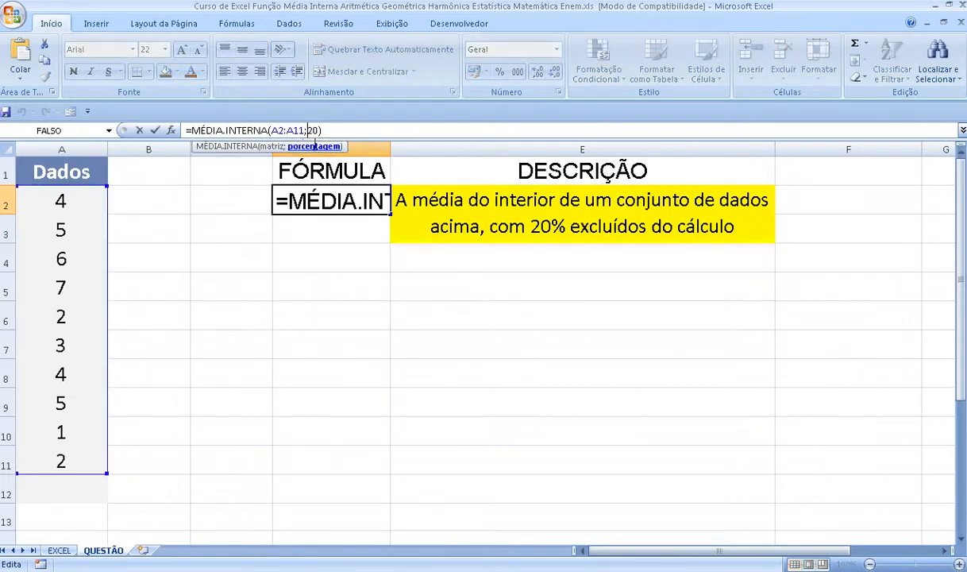
{"action": "type", "text": "0,"}
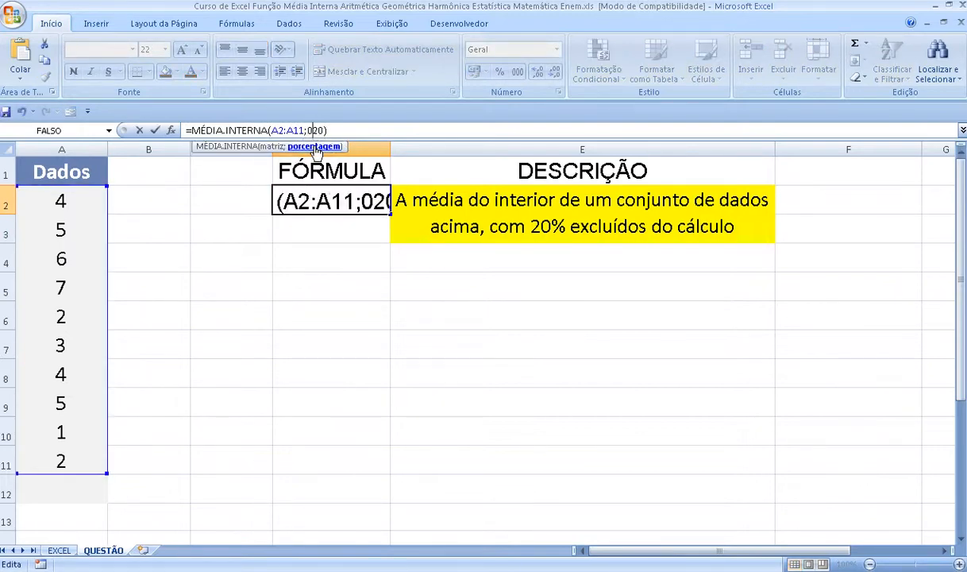
{"action": "key", "text": "Return"}
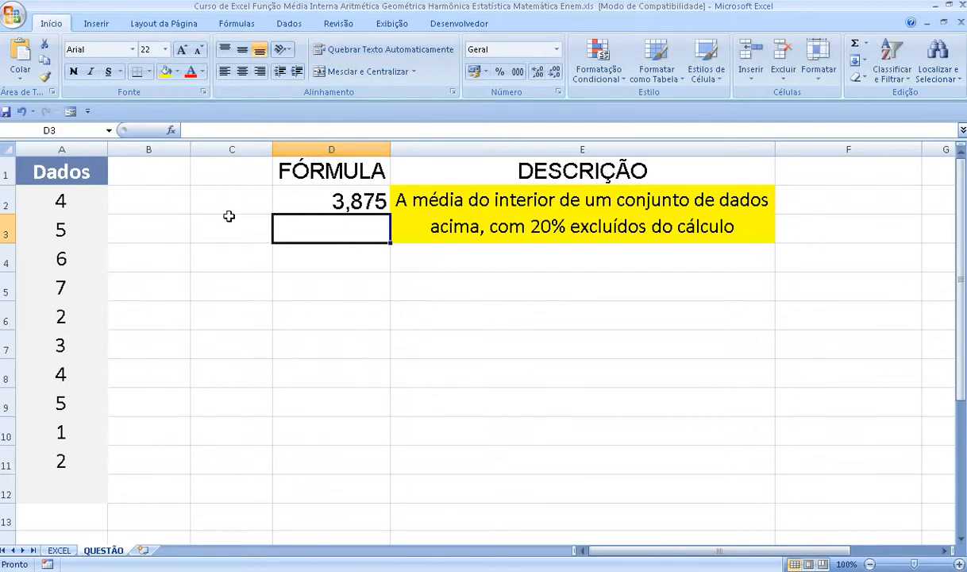
Step: Copy the whole Dados column A into column B
{"action": "left_click", "coordinate": [76, 150]}
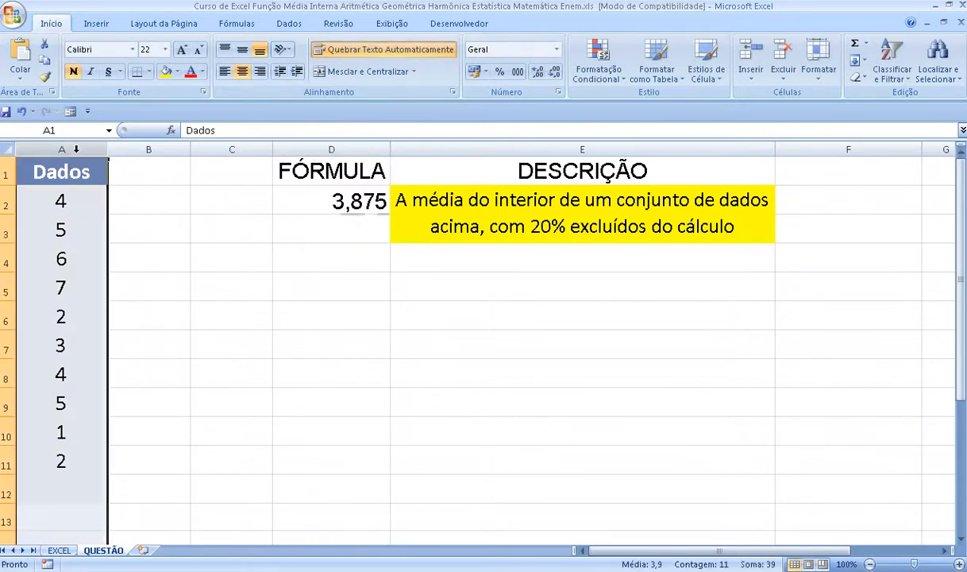
{"action": "key", "text": "ctrl+c"}
{"action": "left_click", "coordinate": [140, 148]}
{"action": "key", "text": "ctrl+v"}
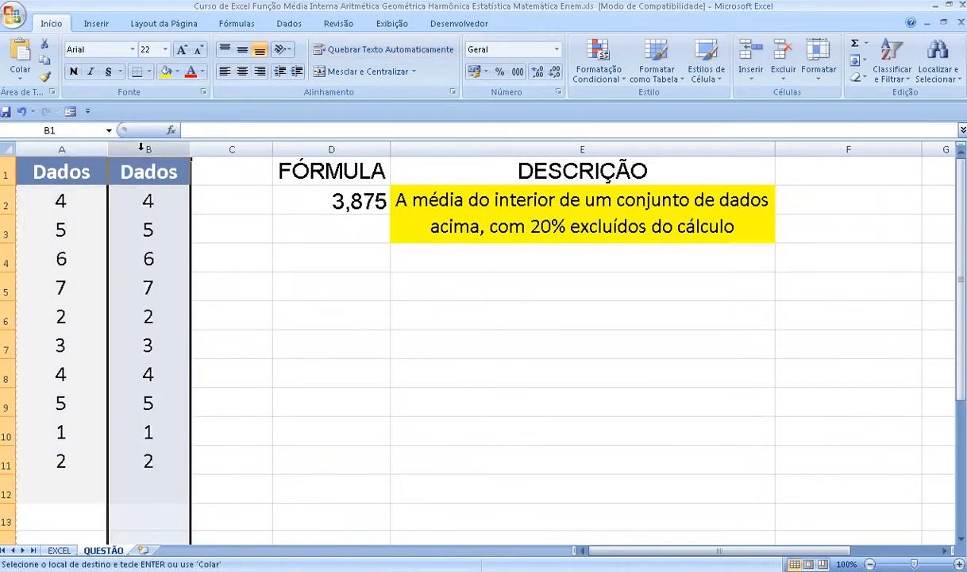
Step: Sort only the values in B2:B11 from smallest to largest, without expanding the selection to neighbouring data
{"action": "left_click_drag", "start_coordinate": [151, 199], "coordinate": [141, 445]}
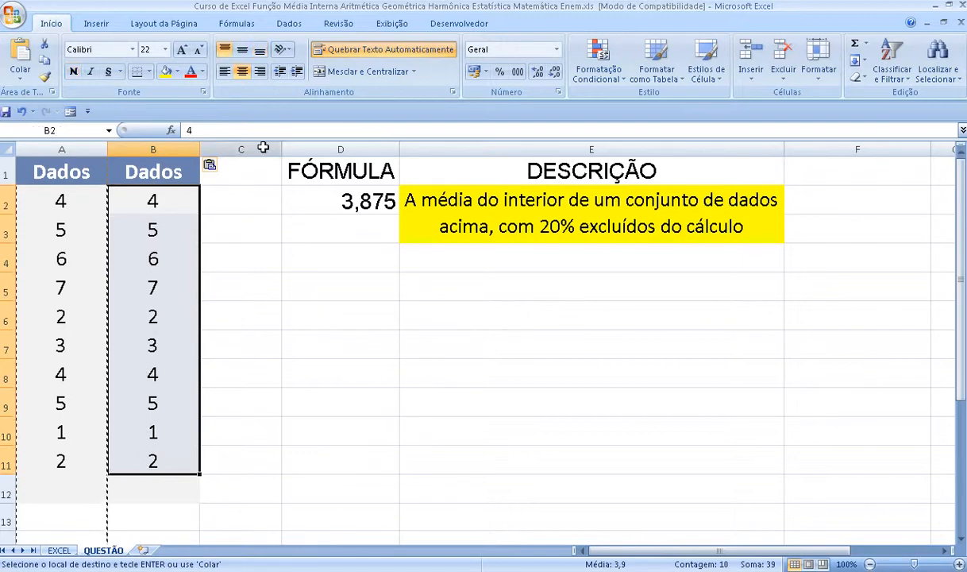
{"action": "left_click", "coordinate": [290, 24]}
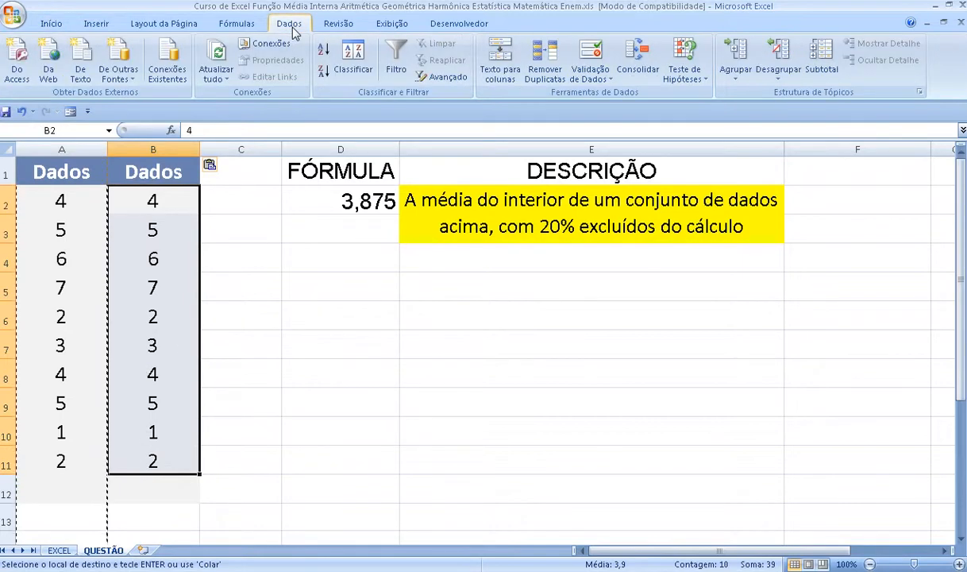
{"action": "left_click", "coordinate": [364, 69]}
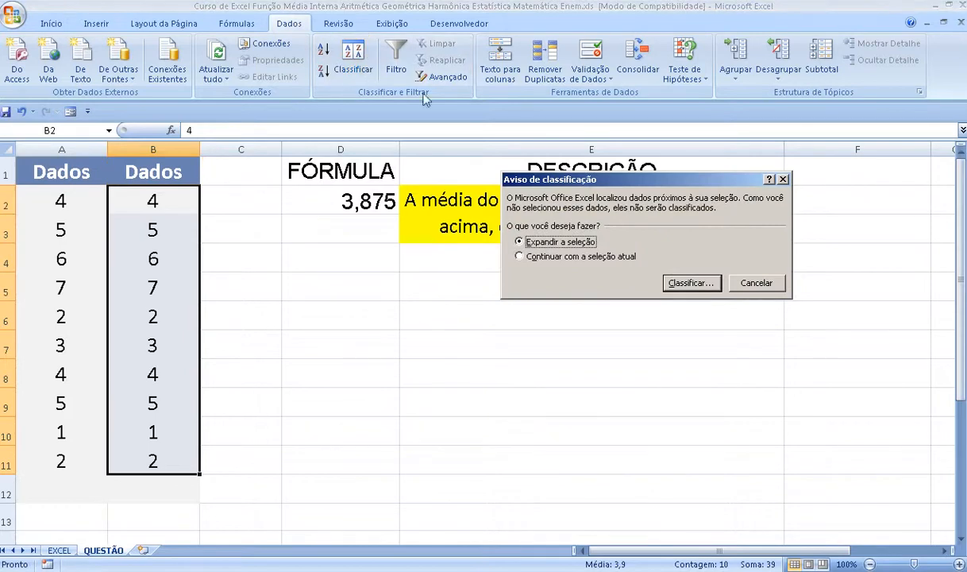
{"action": "left_click", "coordinate": [519, 257]}
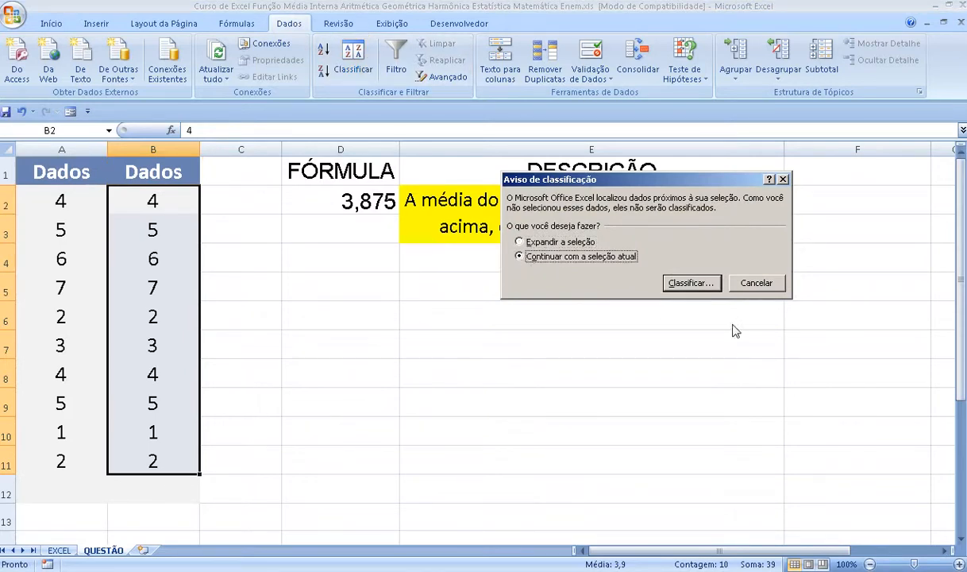
{"action": "left_click", "coordinate": [689, 282]}
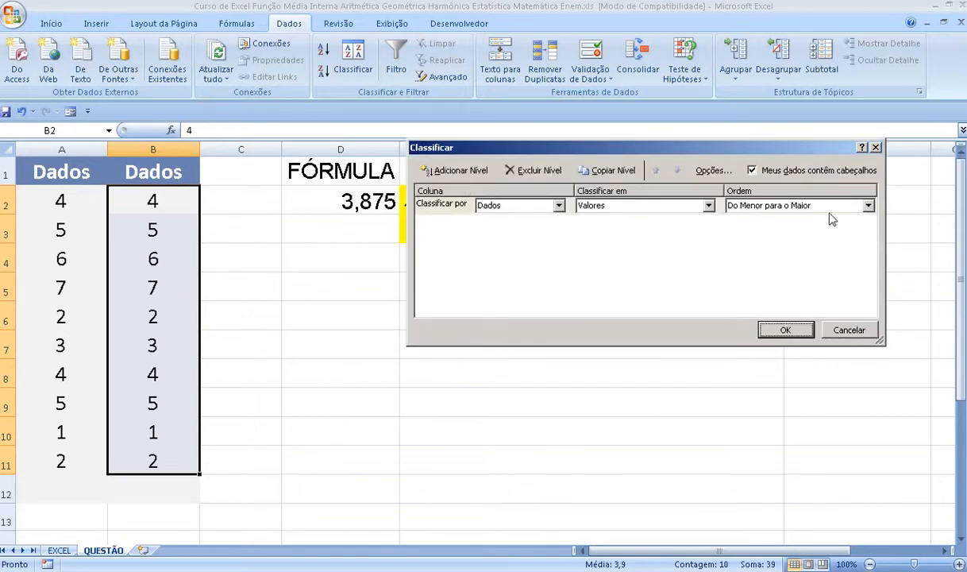
{"action": "left_click", "coordinate": [785, 331]}
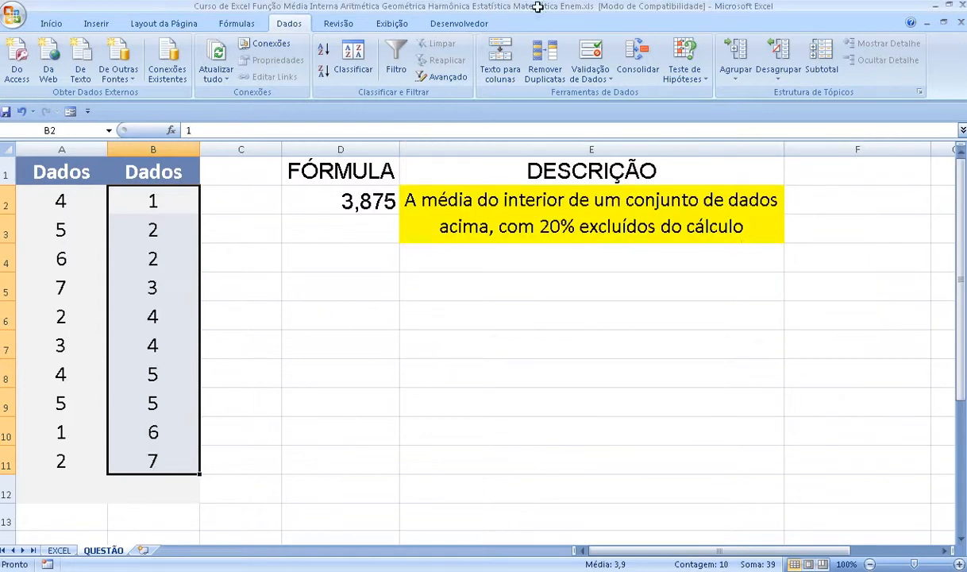
{"action": "left_click", "coordinate": [371, 276]}
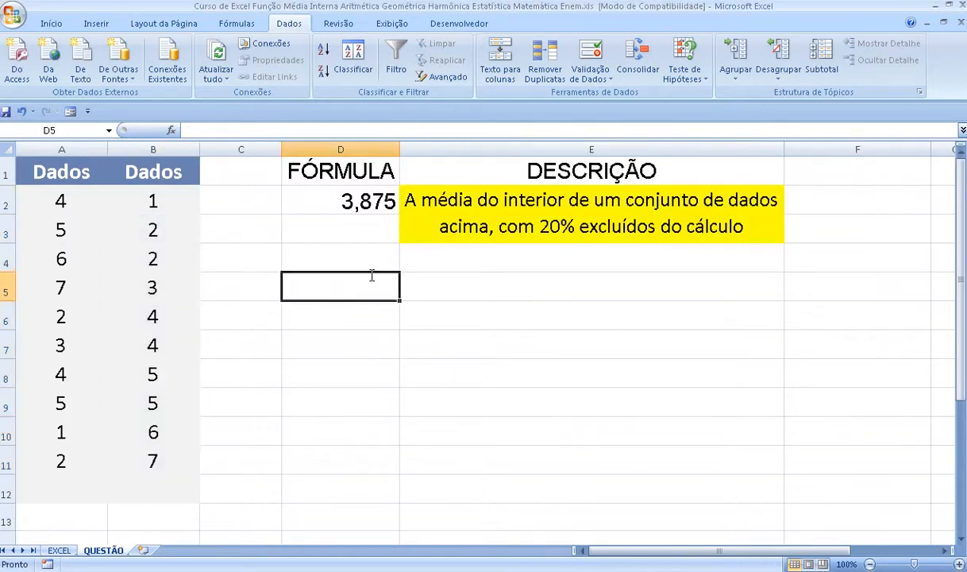
Step: Fill the lowest and highest sorted values, B2 and B11, with yellow, and select the values between them
{"action": "left_click", "coordinate": [168, 200]}
{"action": "left_click", "coordinate": [51, 23]}
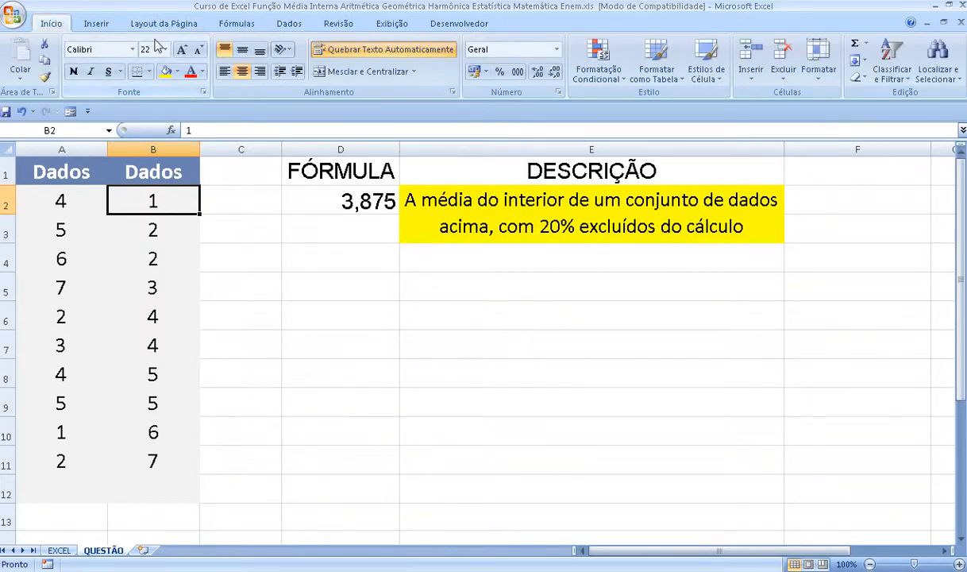
{"action": "left_click", "coordinate": [165, 71]}
{"action": "left_click", "coordinate": [160, 459]}
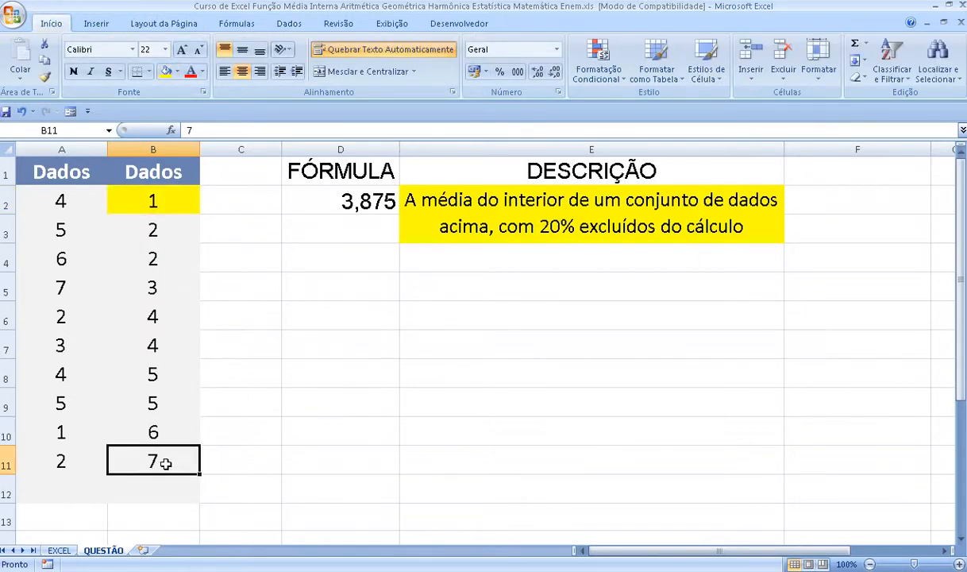
{"action": "left_click", "coordinate": [165, 72]}
{"action": "left_click_drag", "start_coordinate": [161, 230], "coordinate": [163, 427]}
Step: Calculate the plain average of the unhighlighted values in cell D7 with =MÉDIA(B3:B10)
{"action": "left_click", "coordinate": [388, 347]}
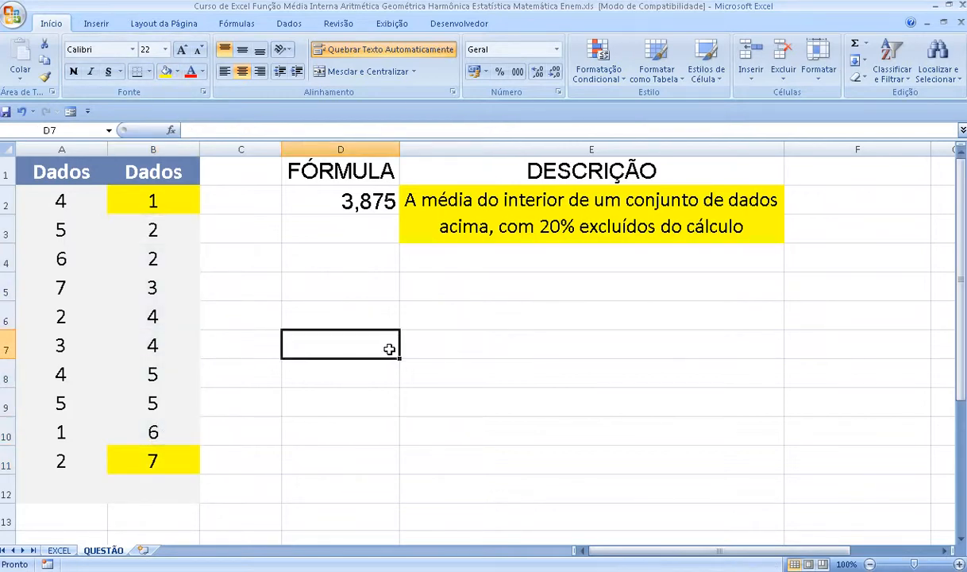
{"action": "type", "text": "=MÉDIA"}
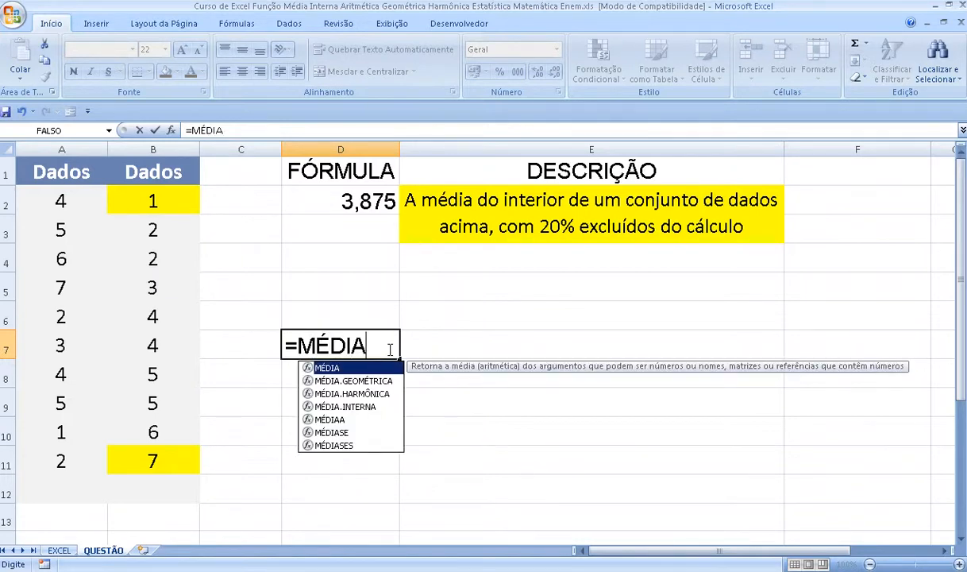
{"action": "type", "text": "("}
{"action": "left_click_drag", "start_coordinate": [153, 230], "coordinate": [158, 433]}
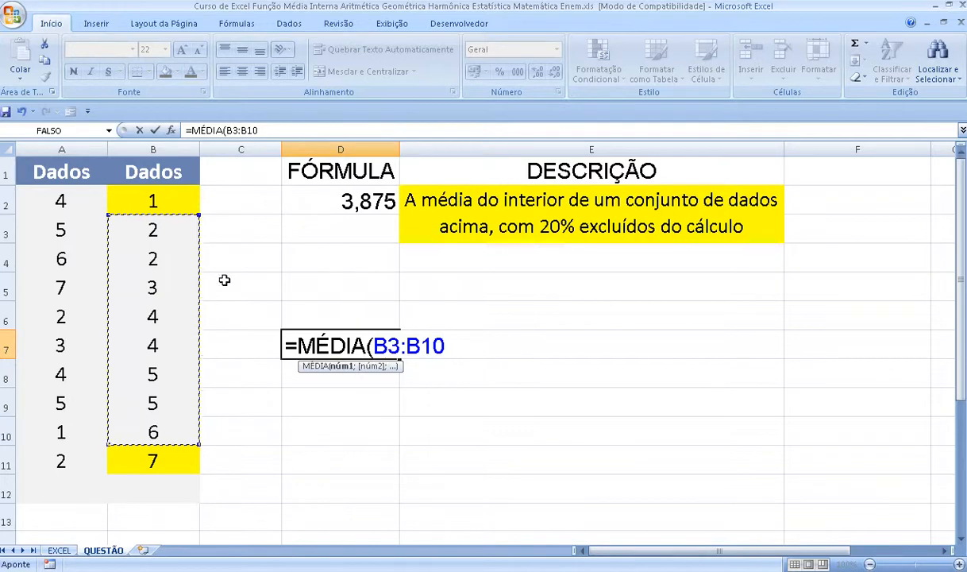
{"action": "type", "text": ")"}
{"action": "key", "text": "Return"}
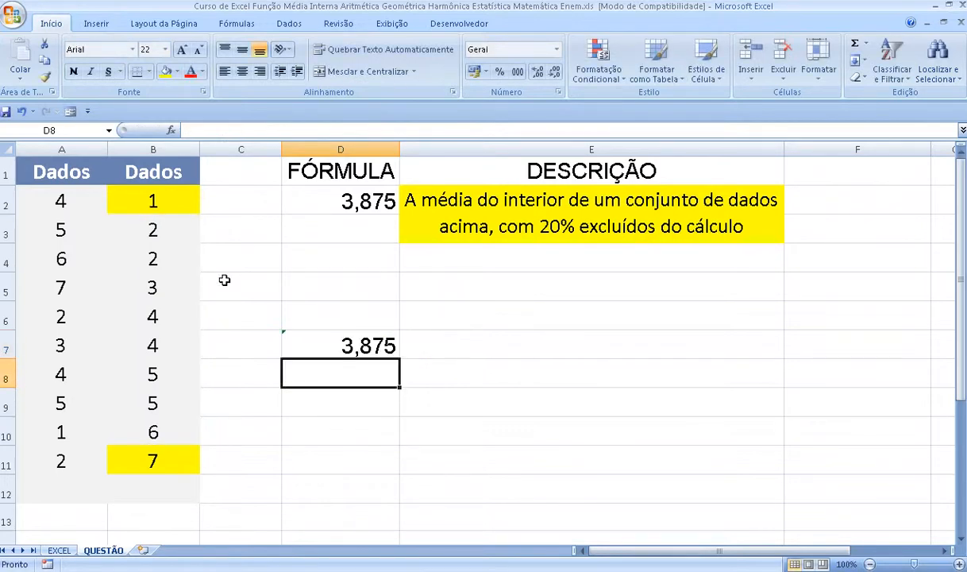
{"action": "left_click", "coordinate": [343, 340]}
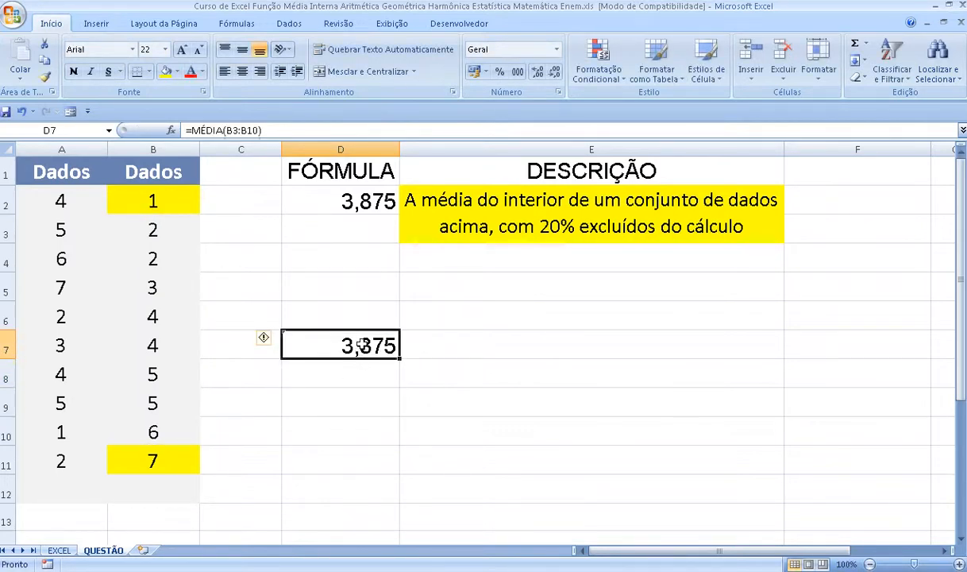